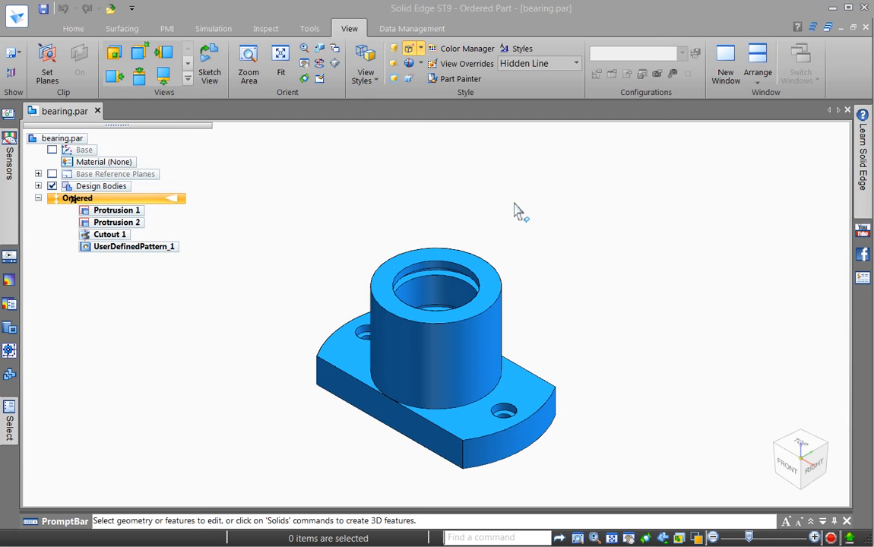
Step: Switch to the bearing.xls workbook in Excel to view the Part Sizes table, and return to the bearing part in Solid Edge
{"action": "key", "text": "alt+Tab"}
{"action": "key", "text": "alt+Tab"}
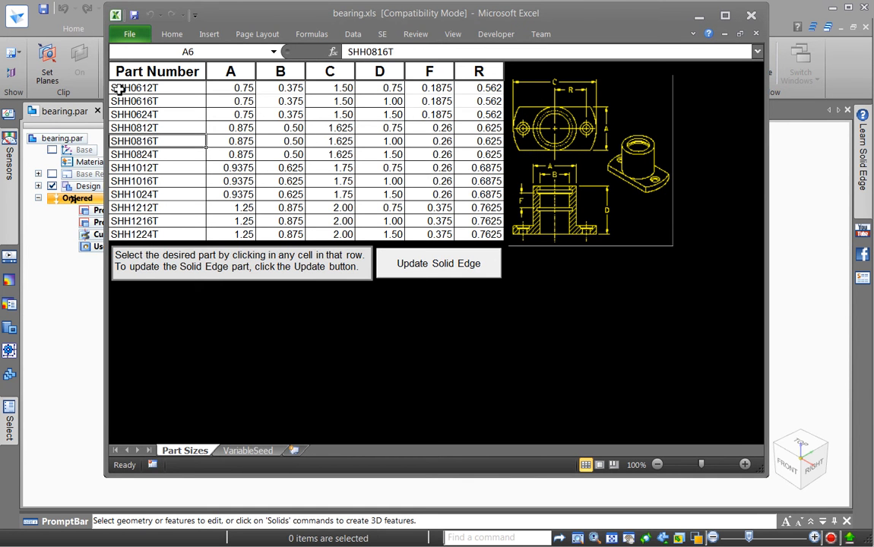
{"action": "left_click", "coordinate": [432, 268]}
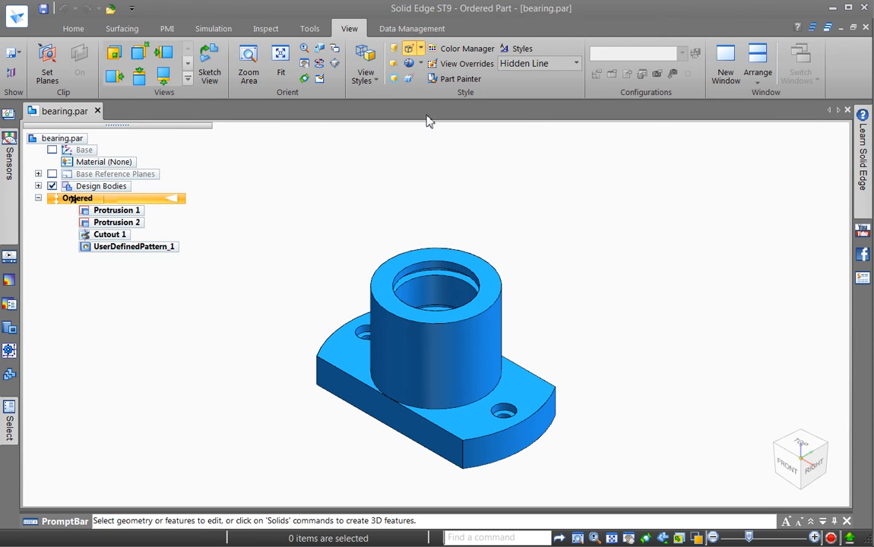
Step: Examine the bearing part's Variable Table, widened enough to read the full spreadsheet link formulas, and close it
{"action": "left_click", "coordinate": [310, 28]}
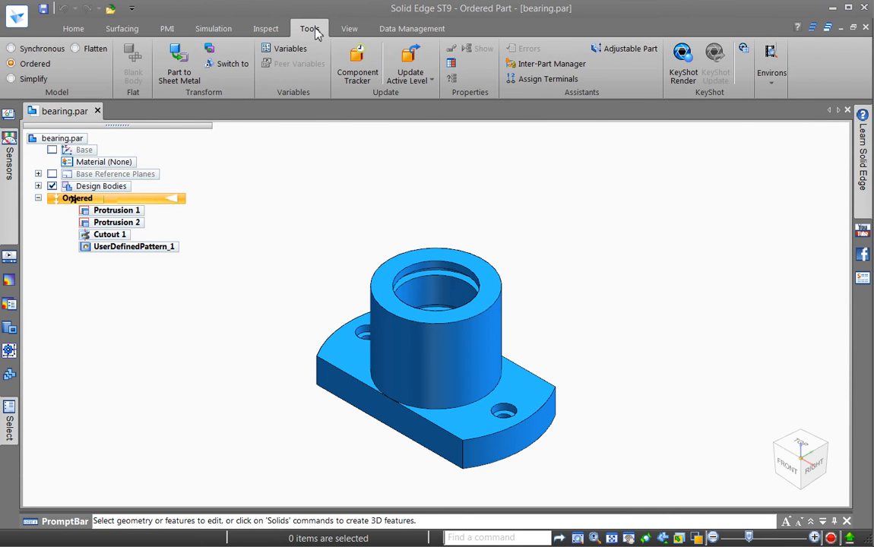
{"action": "left_click", "coordinate": [289, 49]}
{"action": "left_click_drag", "start_coordinate": [479, 267], "coordinate": [505, 459]}
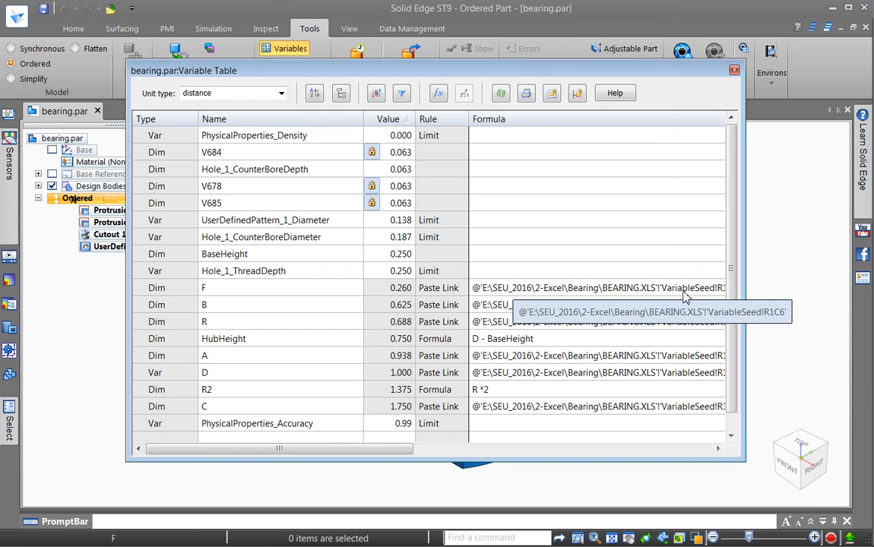
{"action": "left_click_drag", "start_coordinate": [745, 308], "coordinate": [793, 310]}
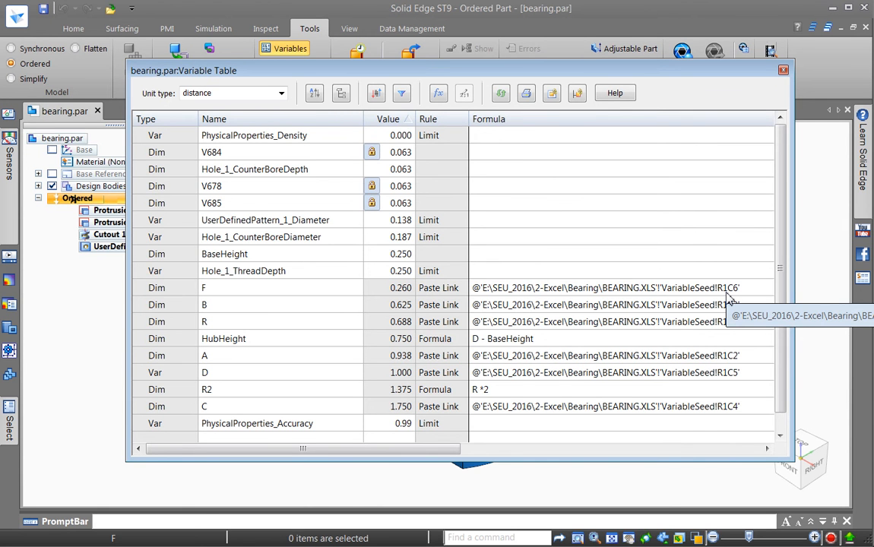
{"action": "left_click", "coordinate": [784, 71]}
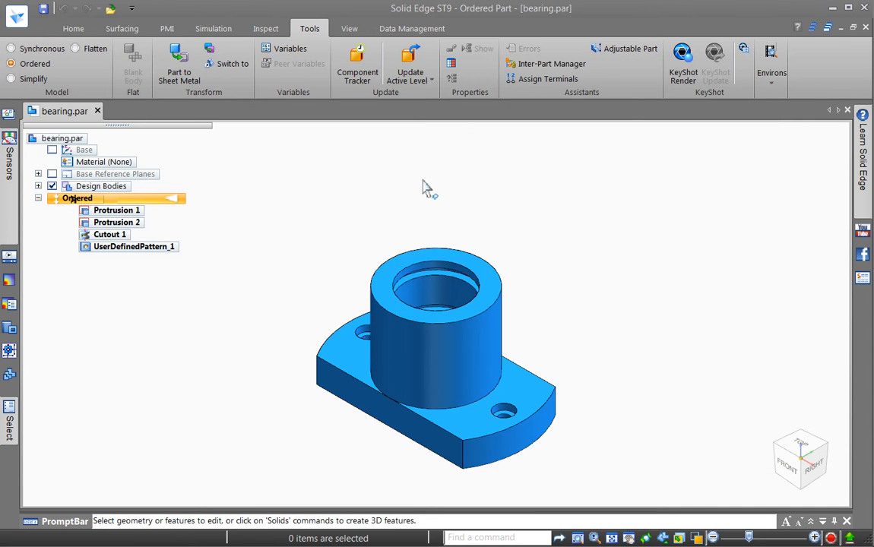
Step: Switch to Excel and examine the cell names and values in row 1 of the VariableSeed sheet
{"action": "key", "text": "alt+Tab"}
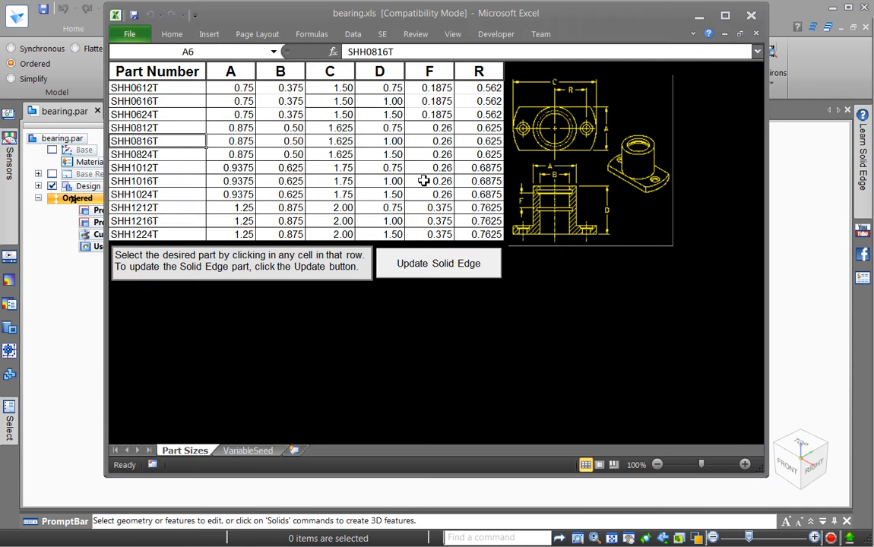
{"action": "left_click", "coordinate": [248, 451]}
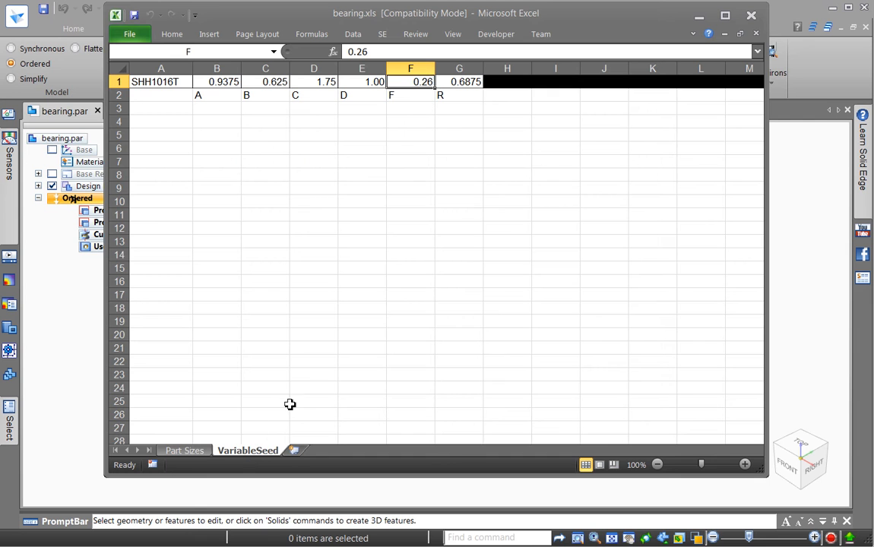
{"action": "left_click", "coordinate": [371, 85]}
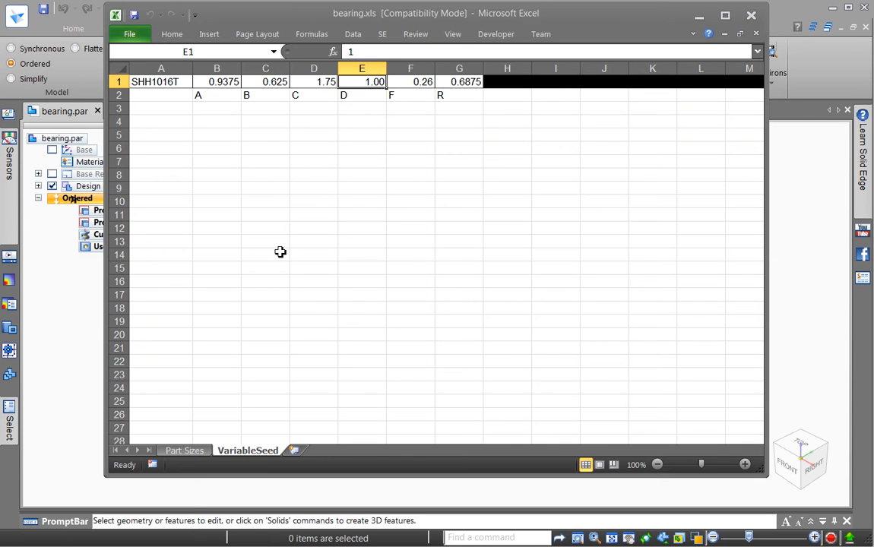
{"action": "left_click", "coordinate": [321, 83]}
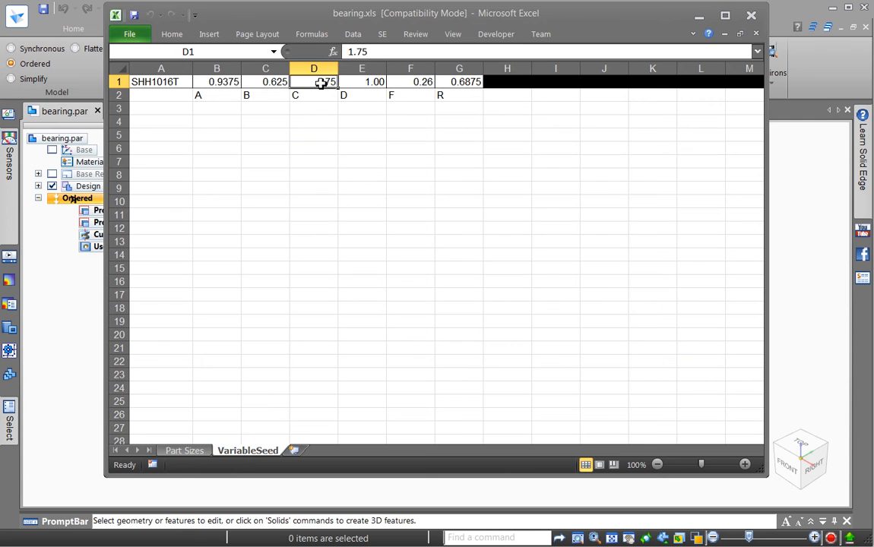
{"action": "left_click", "coordinate": [269, 82]}
{"action": "left_click", "coordinate": [320, 82]}
{"action": "left_click", "coordinate": [368, 84]}
{"action": "left_click", "coordinate": [422, 83]}
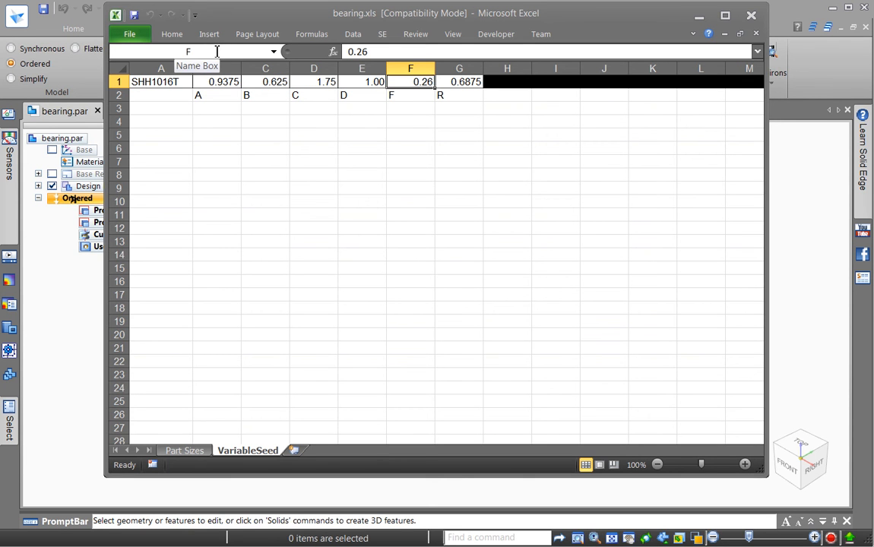
{"action": "left_click", "coordinate": [359, 82]}
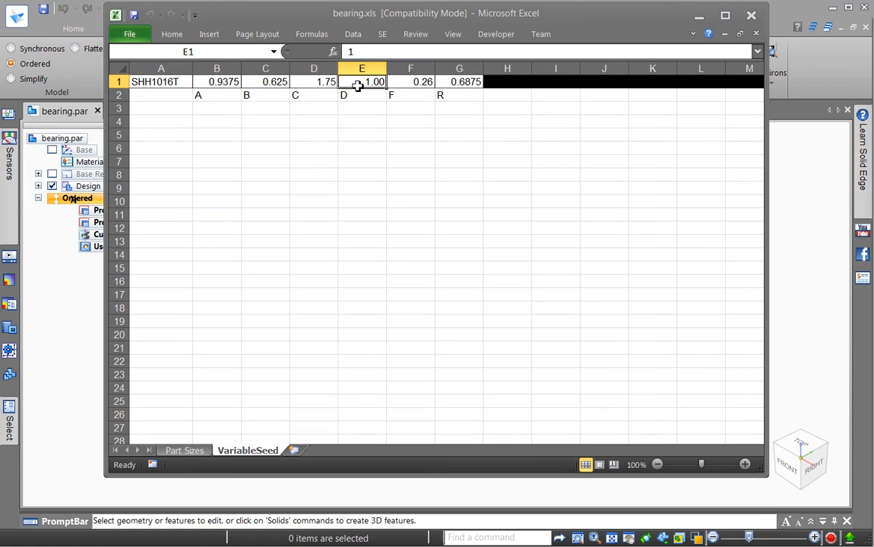
Step: Copy the cell named F in row 1 of the VariableSeed sheet
{"action": "left_click", "coordinate": [412, 83]}
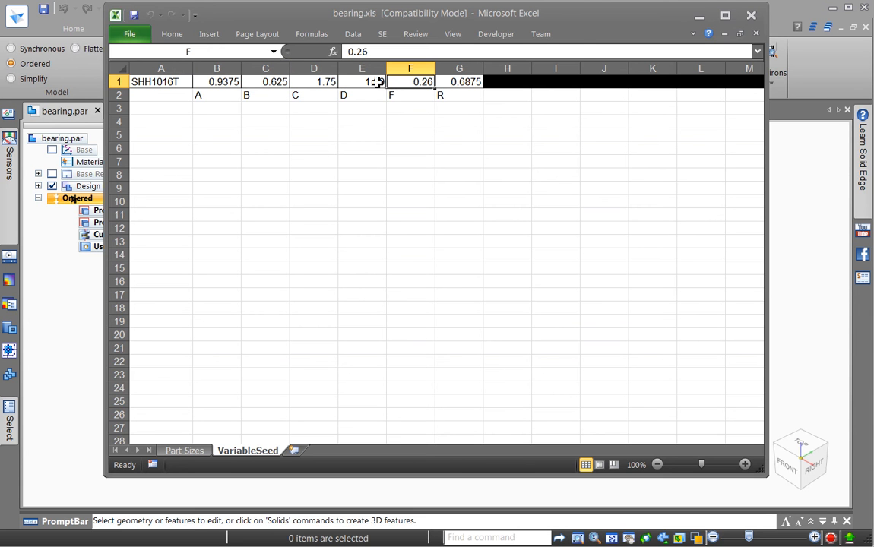
{"action": "right_click", "coordinate": [415, 83]}
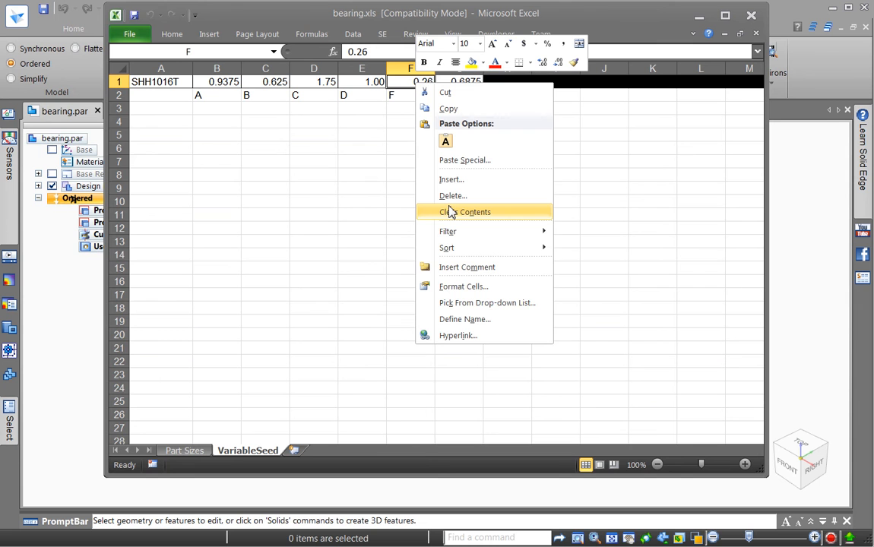
{"action": "left_click", "coordinate": [455, 109]}
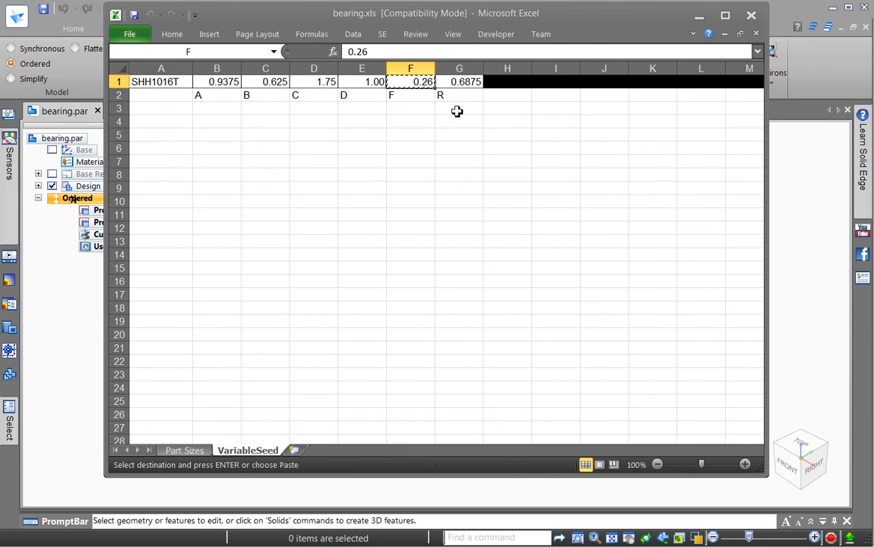
Step: Switch to Solid Edge and open the bearing part's Variable Table with its rows sorted by name
{"action": "left_click", "coordinate": [87, 307]}
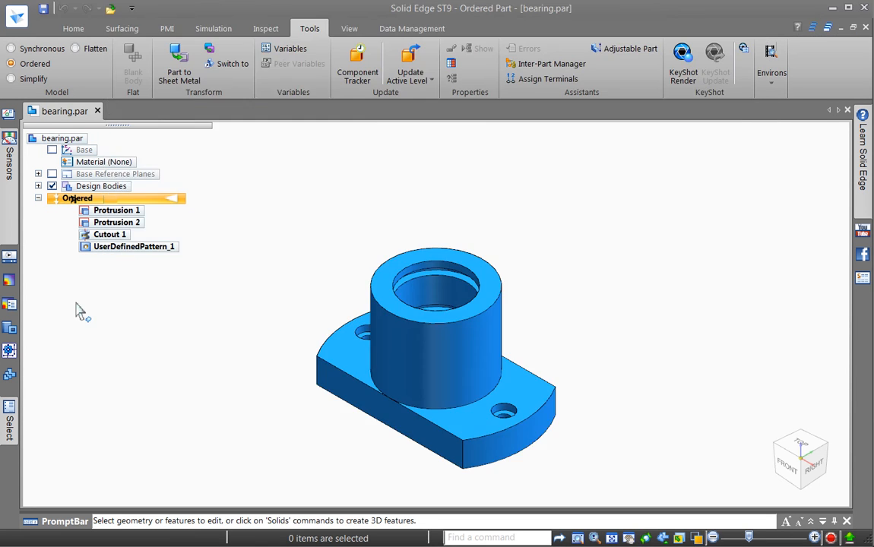
{"action": "left_click", "coordinate": [289, 50]}
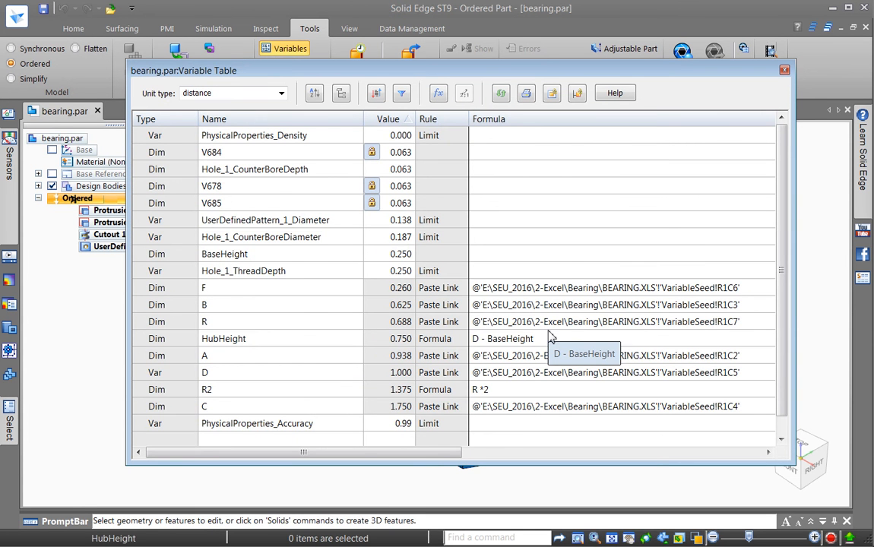
{"action": "scroll", "coordinate": [551, 334], "scroll_direction": "down", "scroll_amount": 1}
{"action": "scroll", "coordinate": [551, 335], "scroll_direction": "up", "scroll_amount": 1}
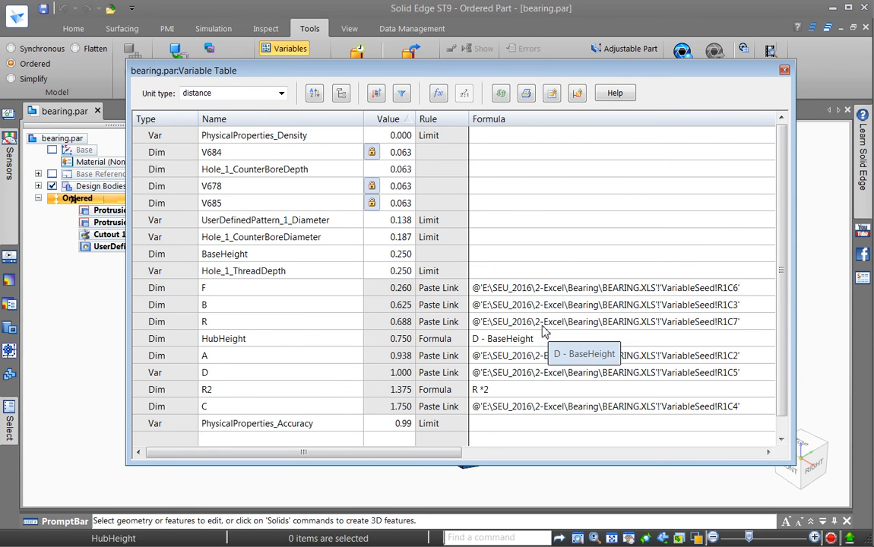
{"action": "left_click", "coordinate": [289, 126]}
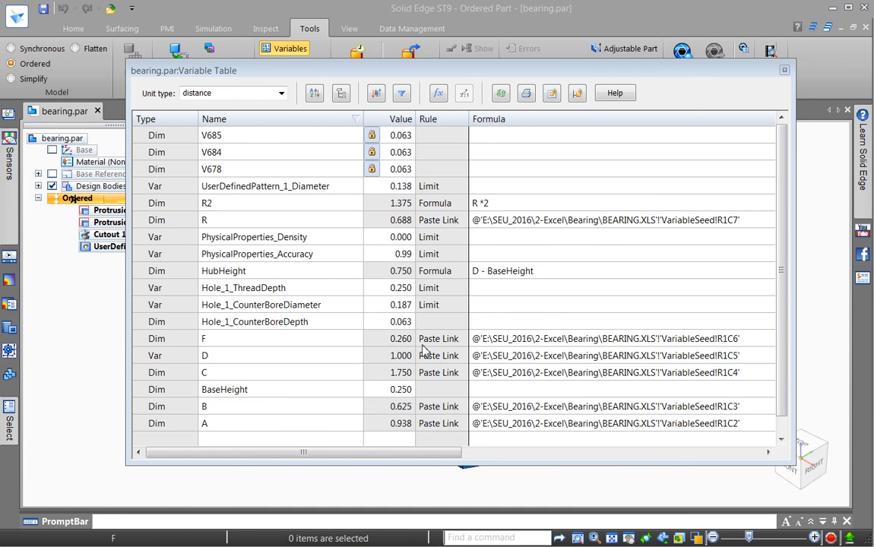
Step: Delete the existing link formula of variable F and replace it with a pasted link to the copied VariableSeed cell F
{"action": "left_click", "coordinate": [509, 343]}
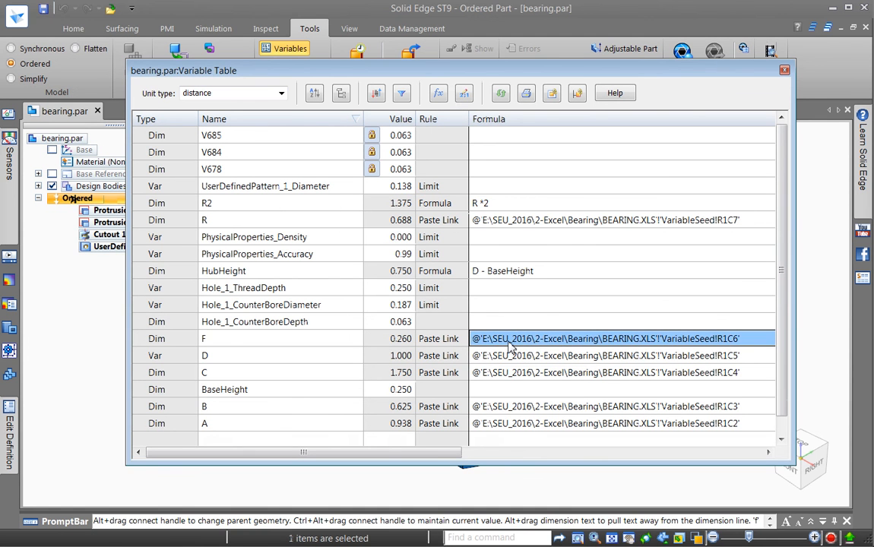
{"action": "key", "text": "Delete"}
{"action": "right_click", "coordinate": [498, 343]}
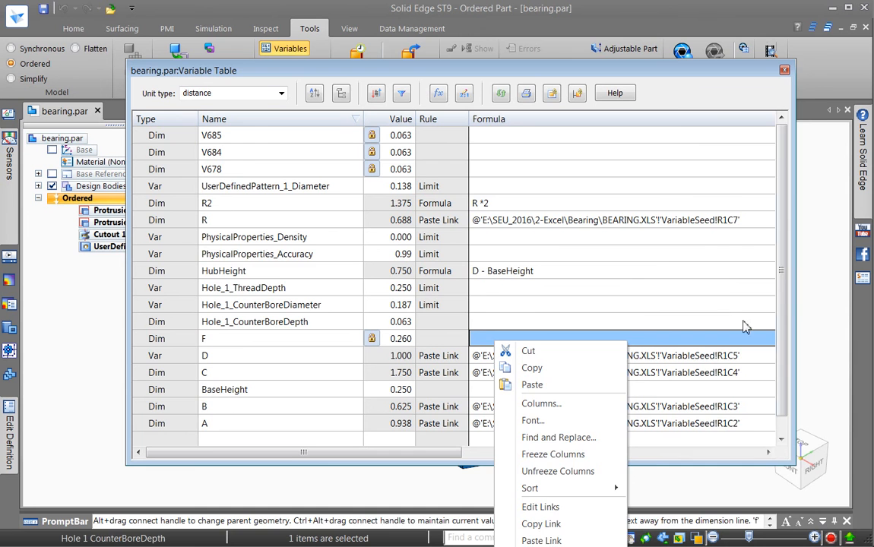
{"action": "scroll", "coordinate": [787, 310], "scroll_direction": "down", "scroll_amount": 2}
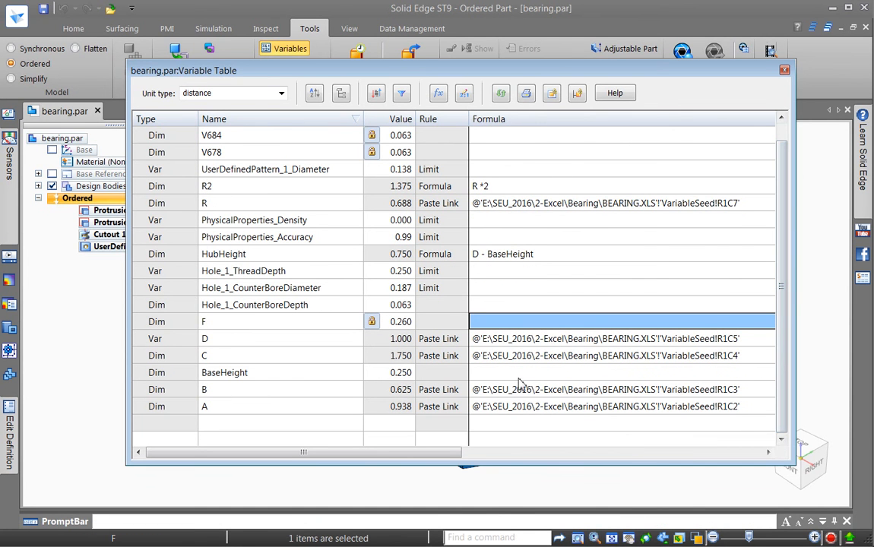
{"action": "left_click_drag", "start_coordinate": [456, 71], "coordinate": [431, 27]}
{"action": "right_click", "coordinate": [463, 280]}
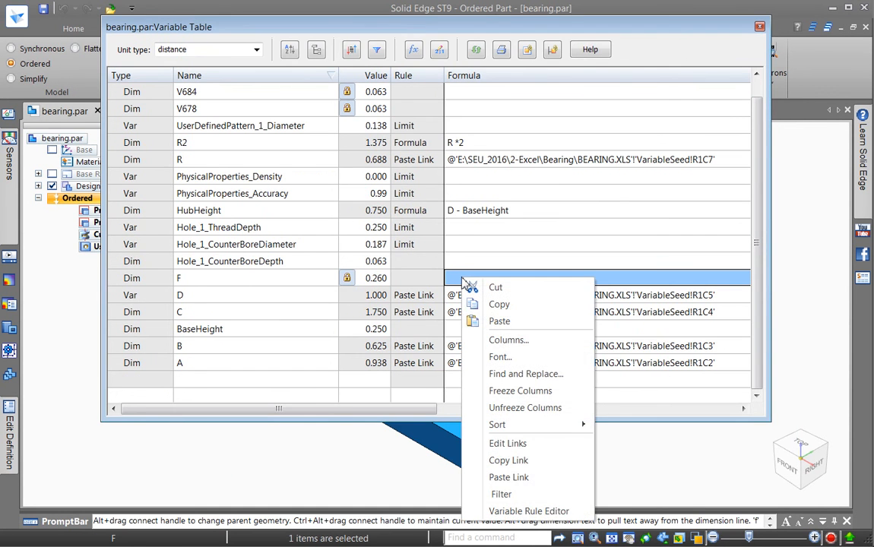
{"action": "left_click", "coordinate": [517, 478]}
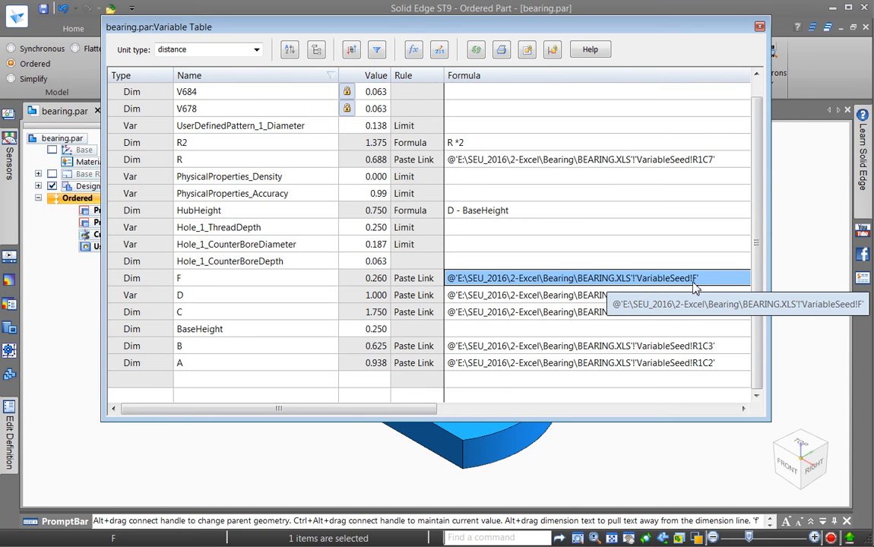
Step: Switch to Excel and examine the UpdateSolidEdge macro's UseLinks flag and Part Sizes row-copy statement in the Visual Basic editor
{"action": "key", "text": "alt+Tab"}
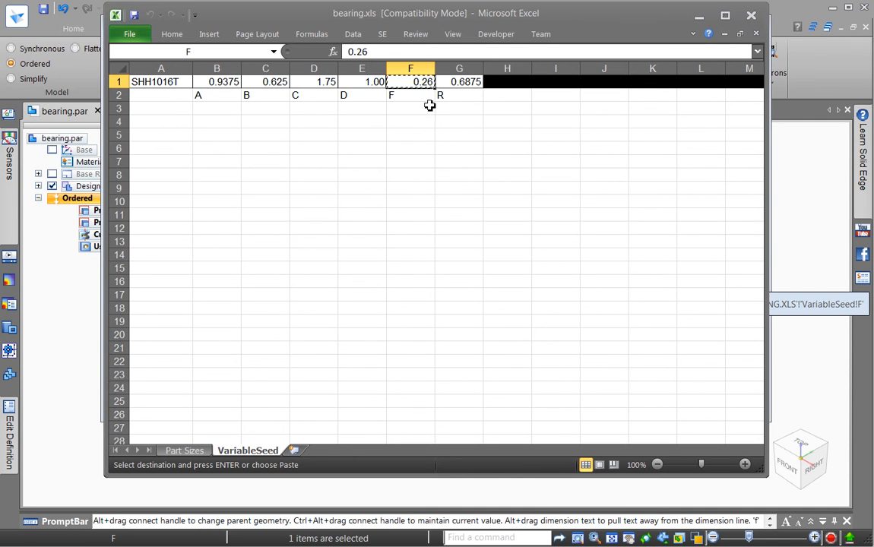
{"action": "left_click", "coordinate": [494, 38]}
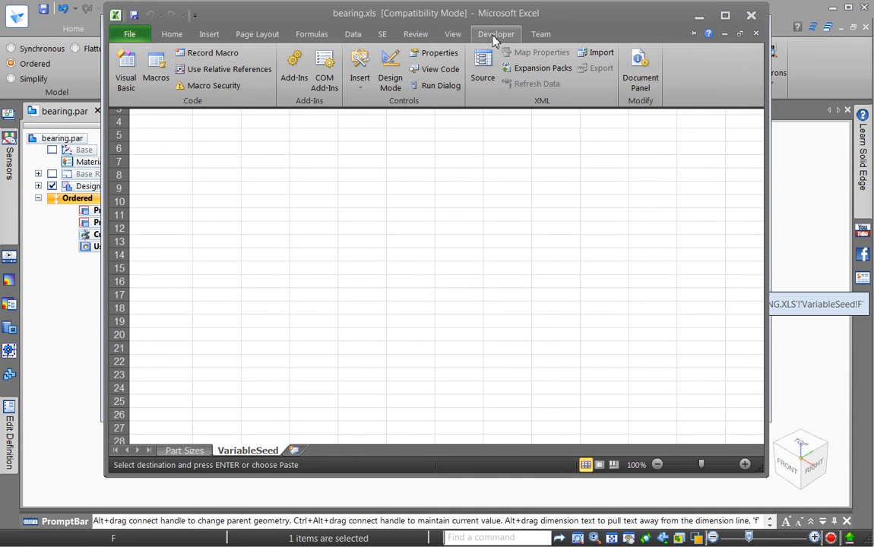
{"action": "left_click", "coordinate": [127, 72]}
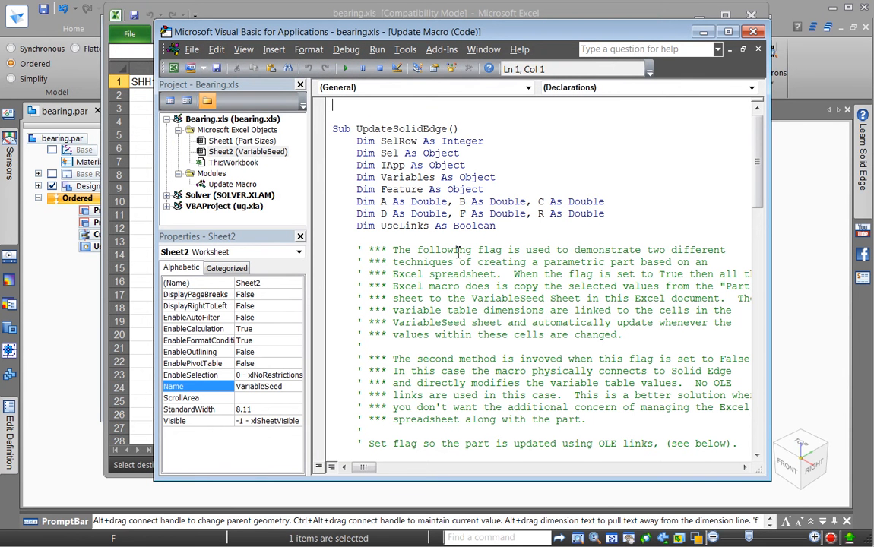
{"action": "scroll", "coordinate": [458, 252], "scroll_direction": "down", "scroll_amount": 5}
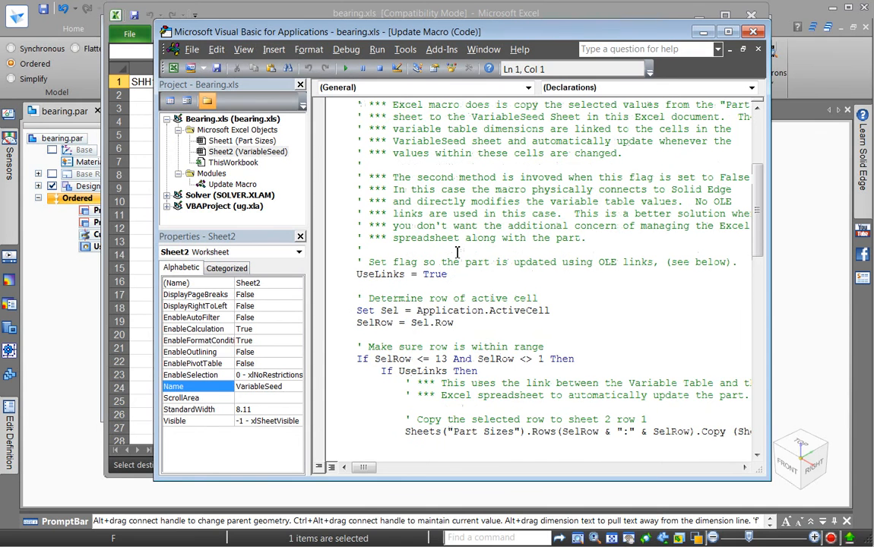
{"action": "scroll", "coordinate": [458, 251], "scroll_direction": "down", "scroll_amount": 1}
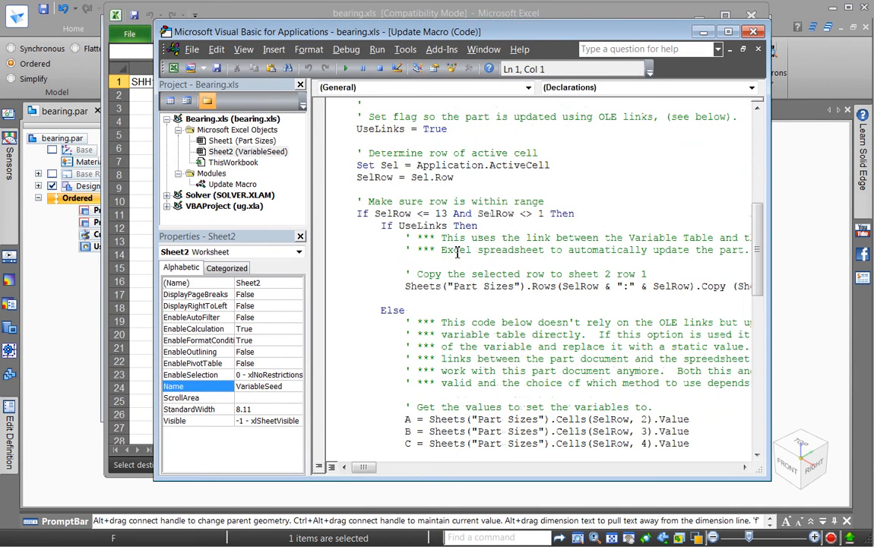
{"action": "left_click", "coordinate": [423, 226]}
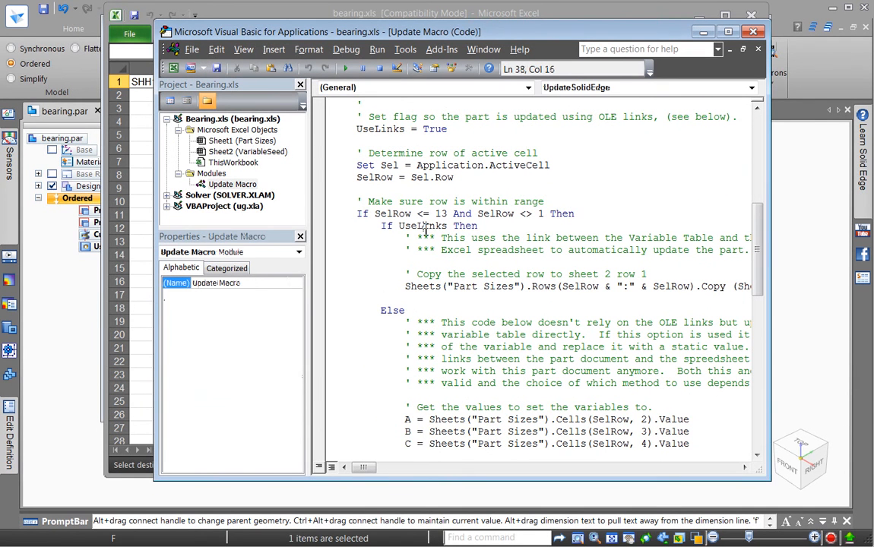
{"action": "double_click", "coordinate": [381, 130]}
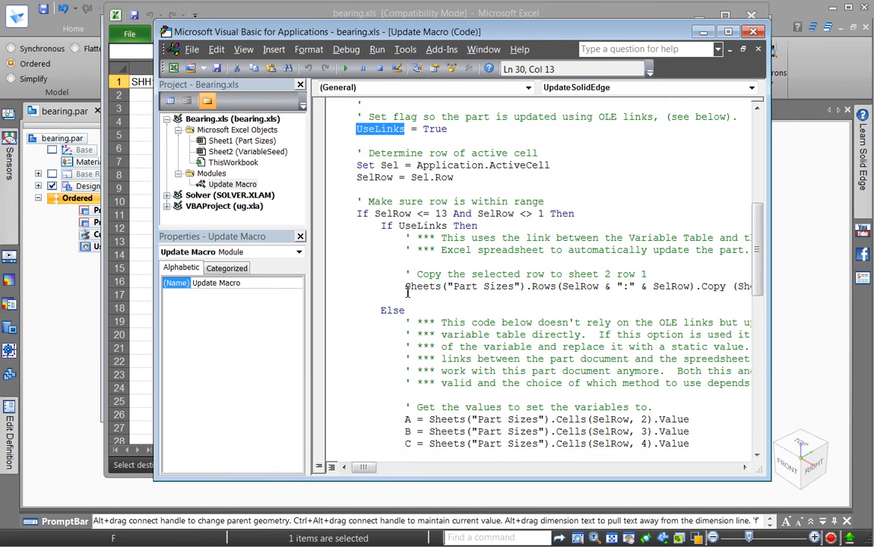
{"action": "left_click_drag", "start_coordinate": [406, 287], "coordinate": [727, 289]}
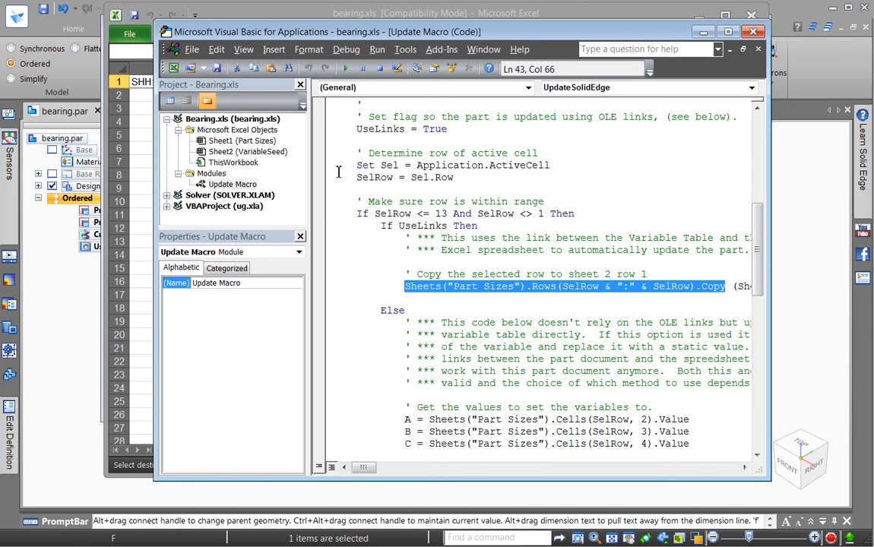
Step: Display the Part Sizes sheet and shorten the reopened Visual Basic editor window so the lower part of the sheet is uncovered
{"action": "left_click", "coordinate": [146, 151]}
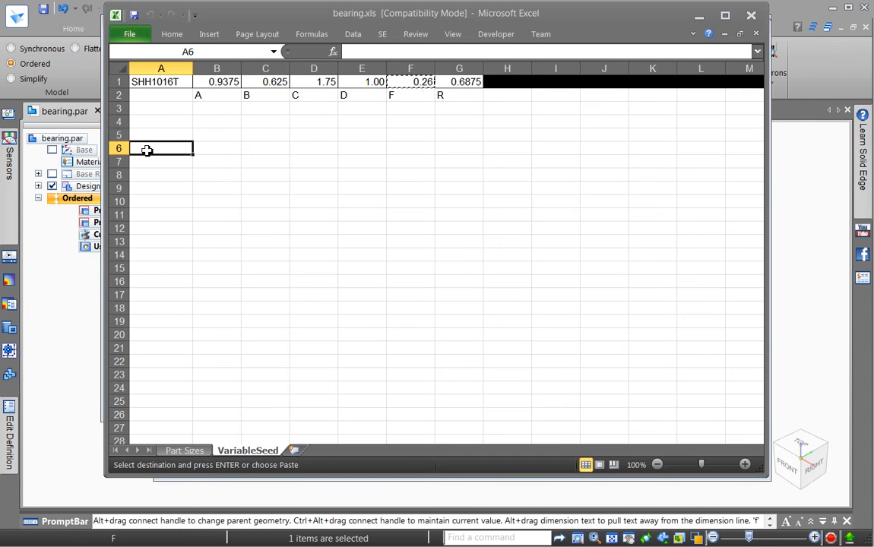
{"action": "left_click", "coordinate": [183, 451]}
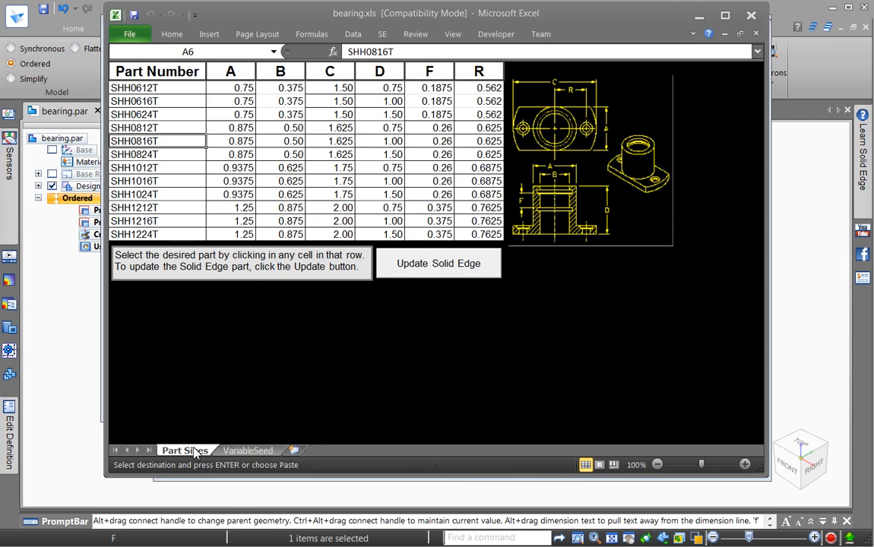
{"action": "key", "text": "alt+F11"}
{"action": "left_click_drag", "start_coordinate": [371, 447], "coordinate": [389, 278]}
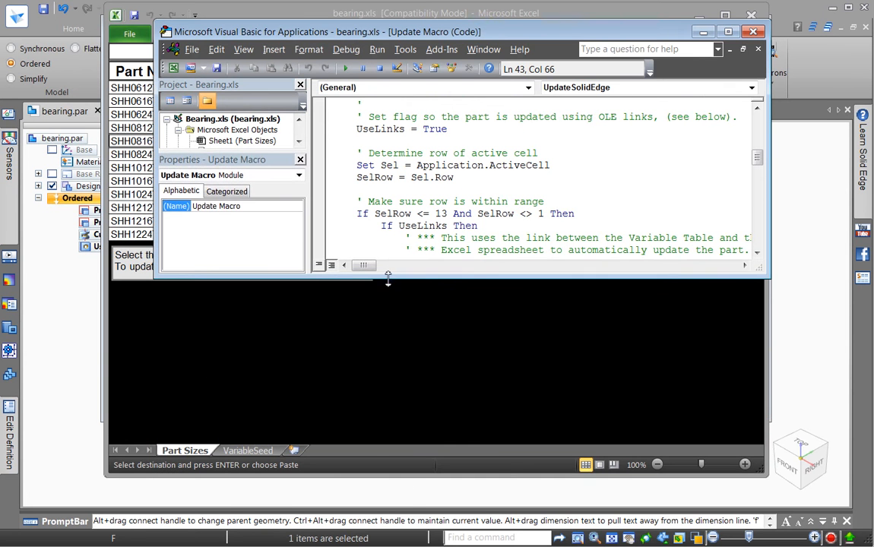
Step: Shorten the Excel window to uncover the lower part of the model, and close the Variable Table in Solid Edge
{"action": "left_click_drag", "start_coordinate": [400, 476], "coordinate": [384, 362]}
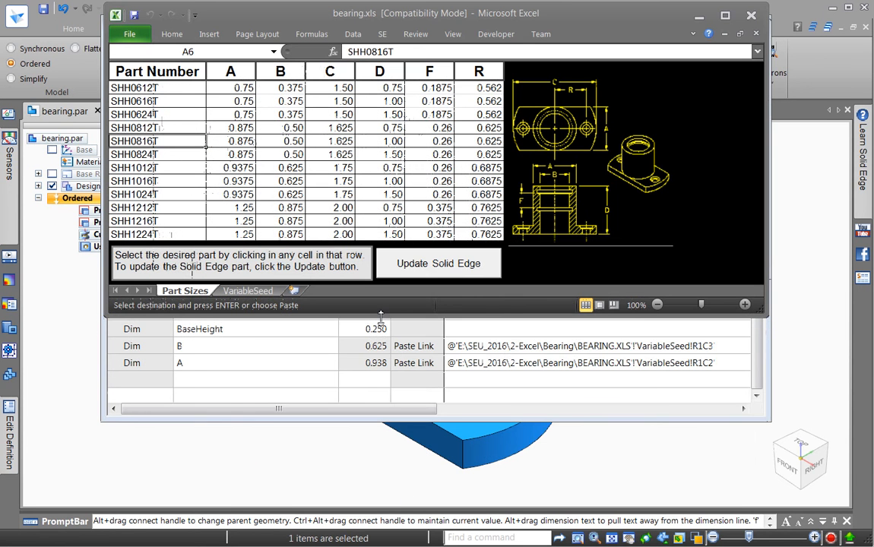
{"action": "left_click", "coordinate": [378, 459]}
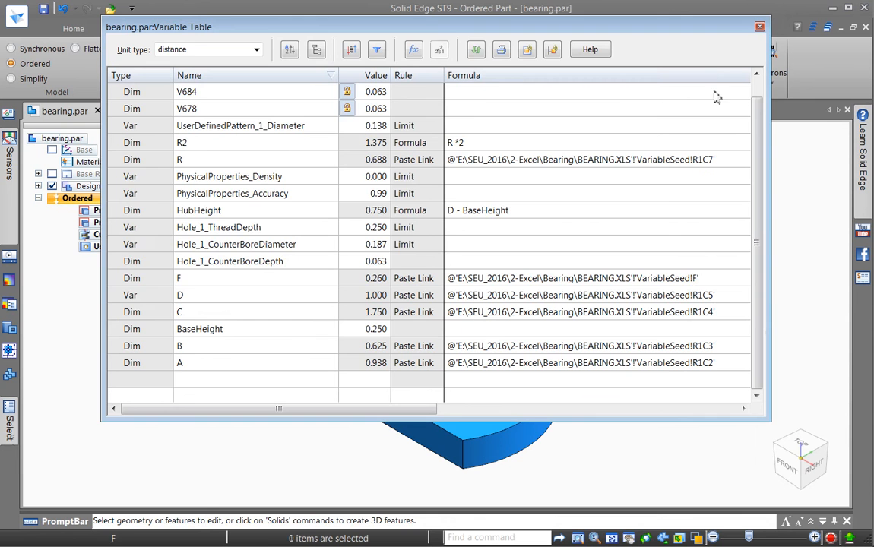
{"action": "left_click", "coordinate": [759, 27]}
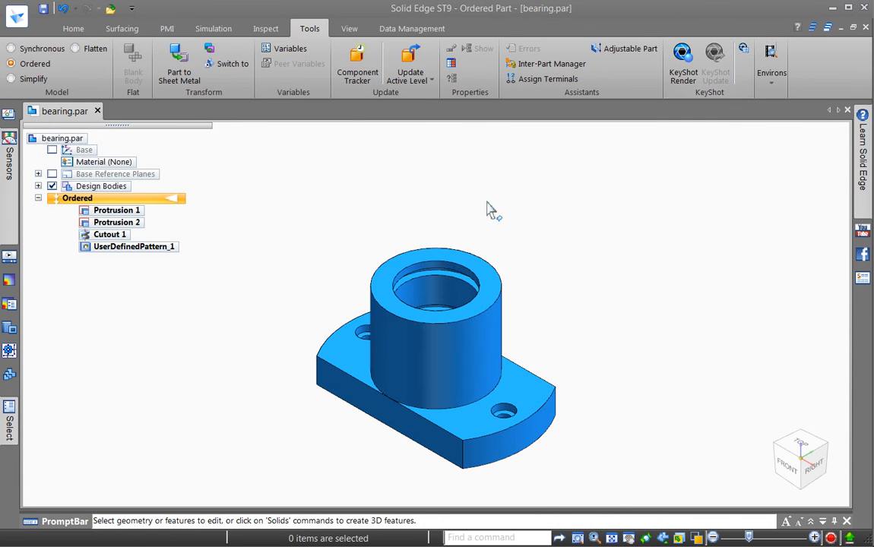
{"action": "scroll", "coordinate": [492, 210], "scroll_direction": "up", "scroll_amount": 2}
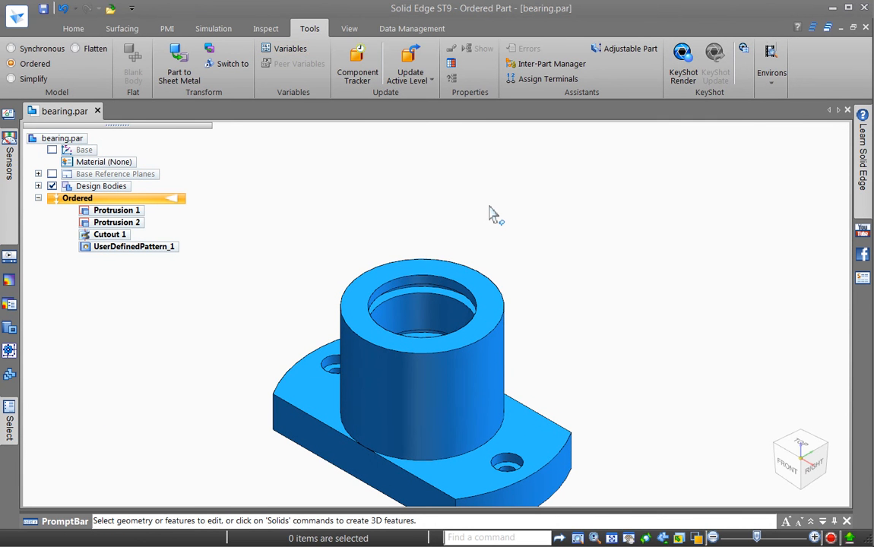
Step: Switch to Excel, update the bearing part to sizes SHH0624T and then SHH1216T, and check the copied row on the VariableSeed sheet
{"action": "key", "text": "alt+Tab"}
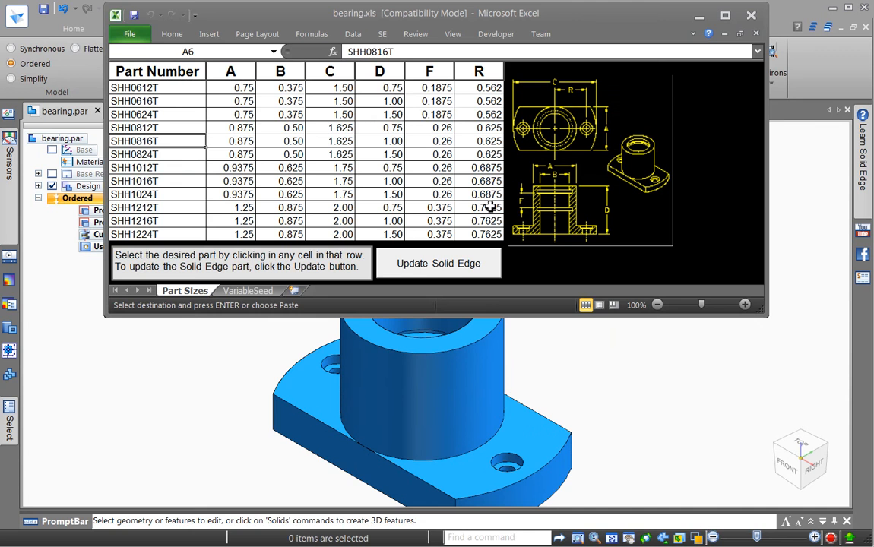
{"action": "left_click", "coordinate": [157, 114]}
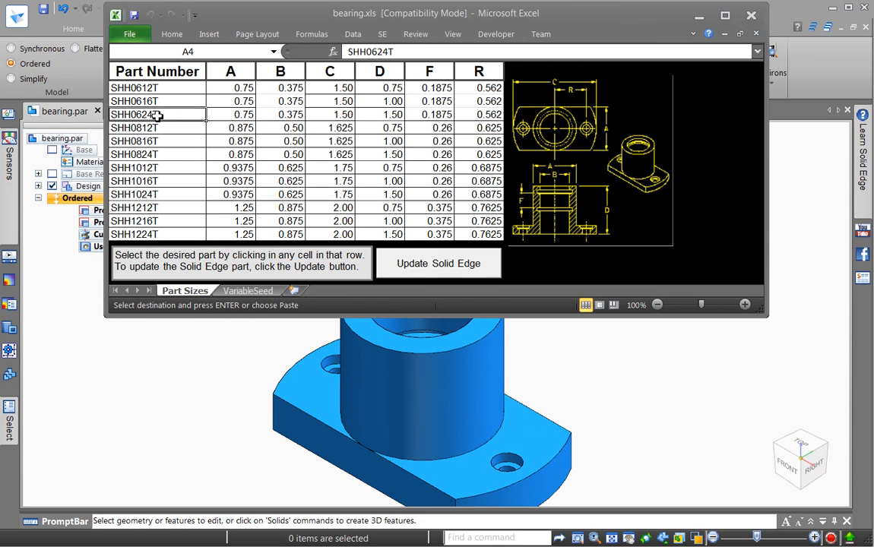
{"action": "left_click", "coordinate": [423, 272]}
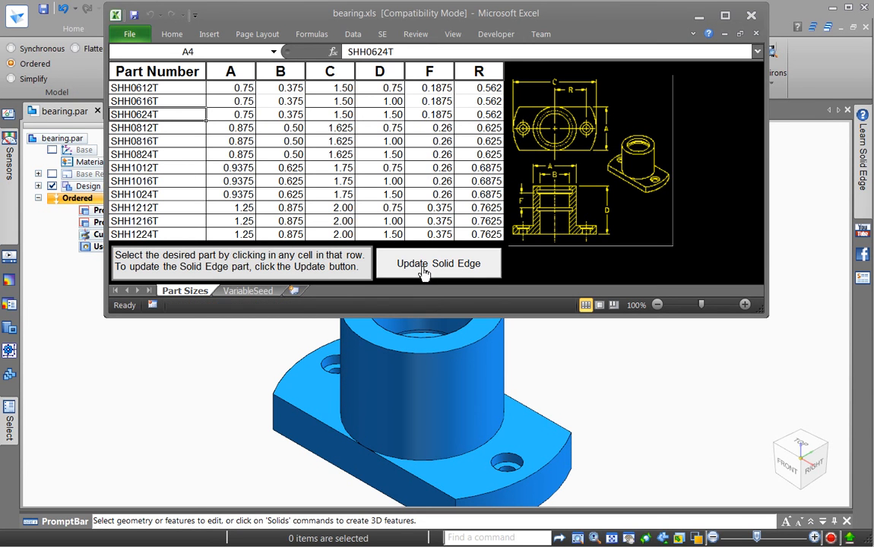
{"action": "left_click", "coordinate": [171, 221]}
{"action": "left_click", "coordinate": [411, 271]}
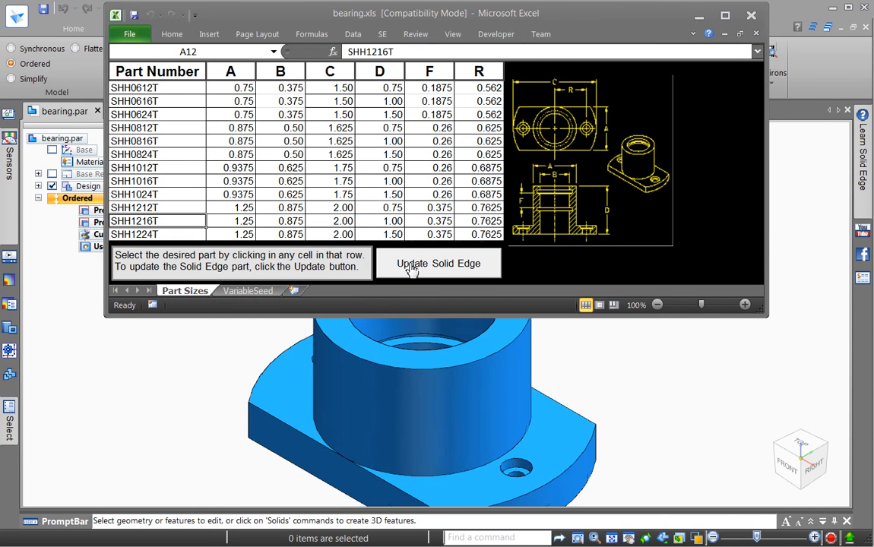
{"action": "left_click", "coordinate": [242, 294]}
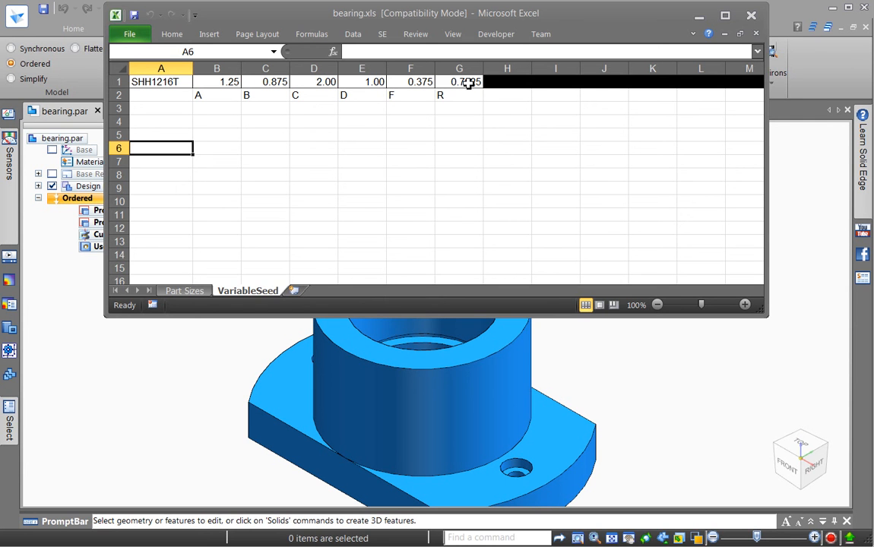
Step: Switch to the Visual Basic editor and set the UseLinks flag in the UpdateSolidEdge macro to False
{"action": "key", "text": "alt+Tab"}
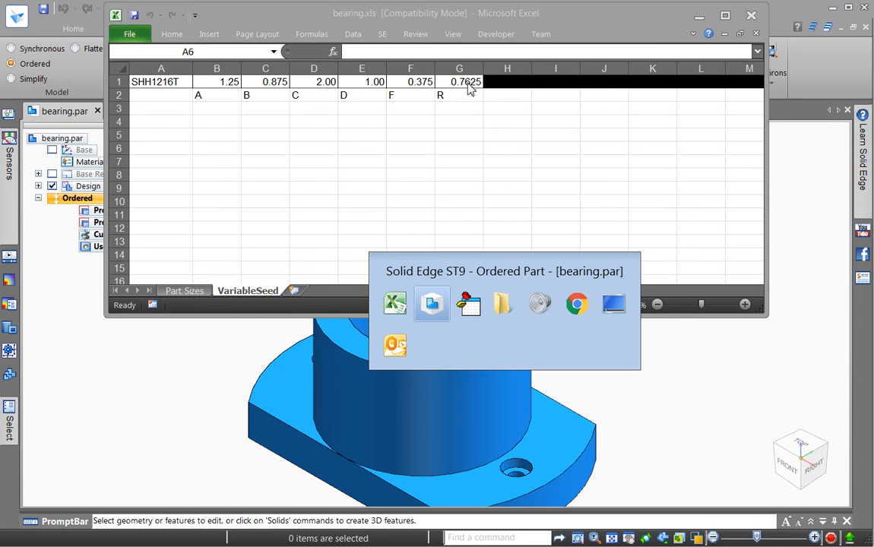
{"action": "key", "text": "alt+Tab"}
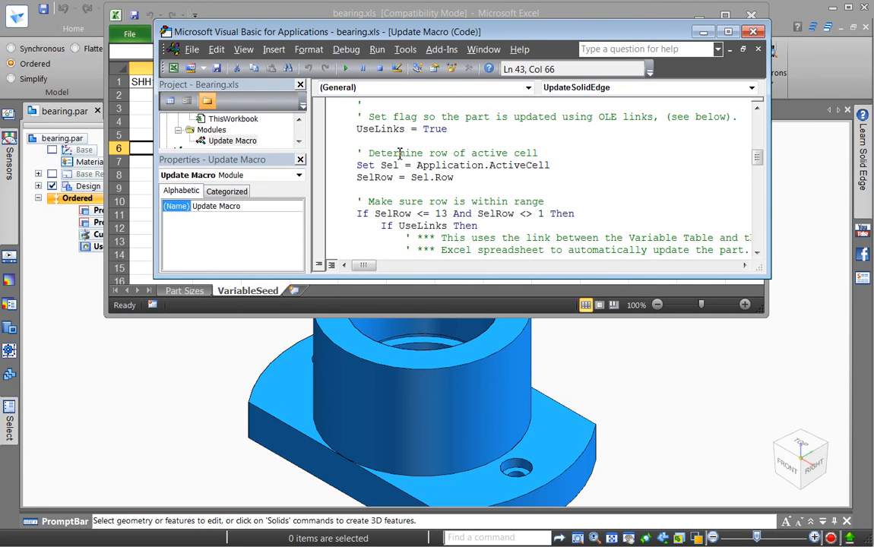
{"action": "double_click", "coordinate": [435, 129]}
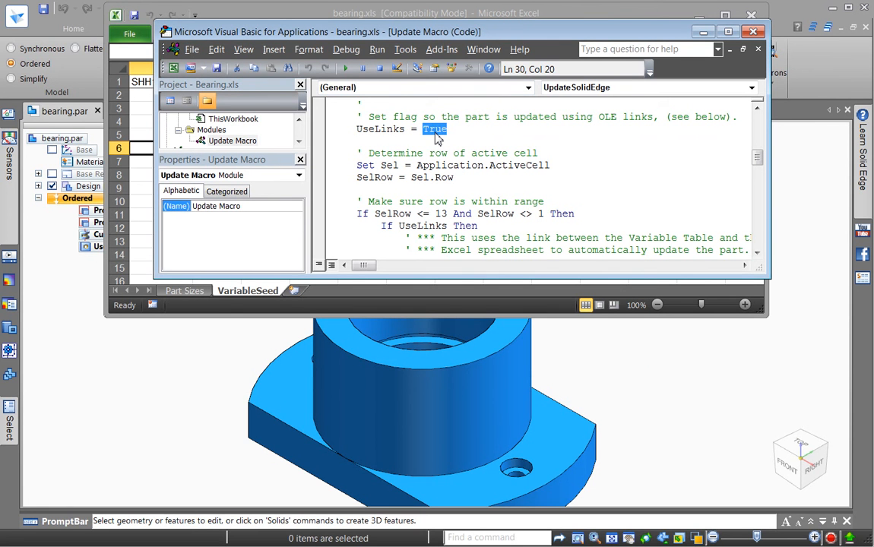
{"action": "type", "text": "False"}
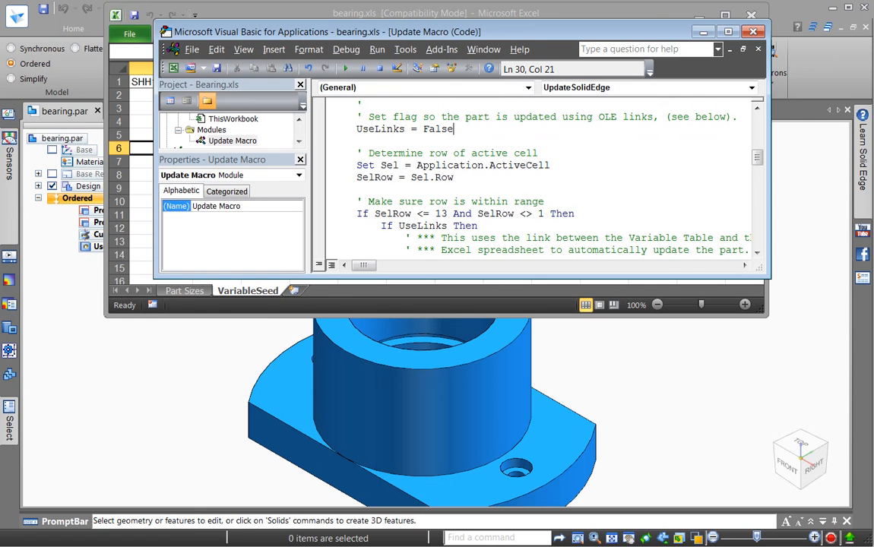
Step: Examine the macro's non-link branch, including its comments and the statements that read variable values from the Part Sizes sheet
{"action": "key", "text": "Down"}
{"action": "key", "text": "Down"}
{"action": "key", "text": "Down"}
{"action": "key", "text": "Down"}
{"action": "key", "text": "Down"}
{"action": "key", "text": "Down"}
{"action": "key", "text": "Down"}
{"action": "scroll", "coordinate": [456, 214], "scroll_direction": "down", "scroll_amount": 2}
{"action": "scroll", "coordinate": [456, 214], "scroll_direction": "down", "scroll_amount": 6}
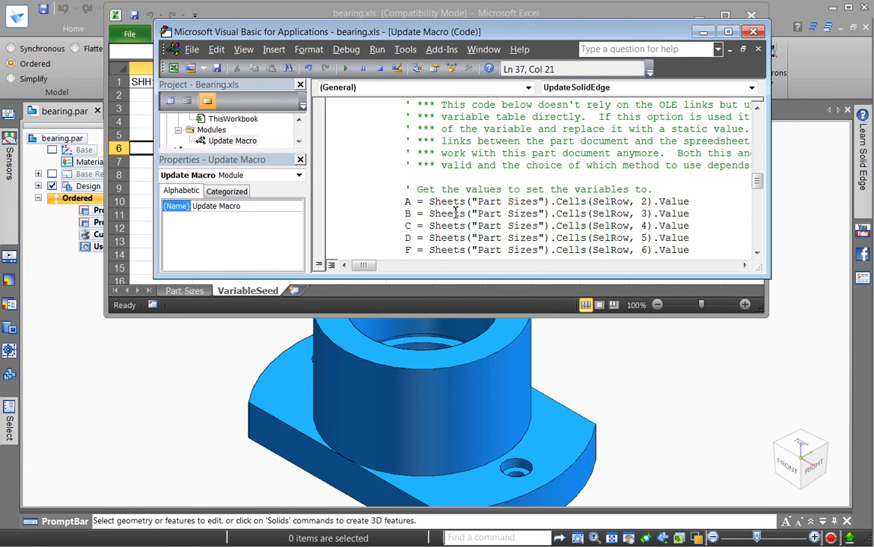
{"action": "scroll", "coordinate": [455, 214], "scroll_direction": "up", "scroll_amount": 1}
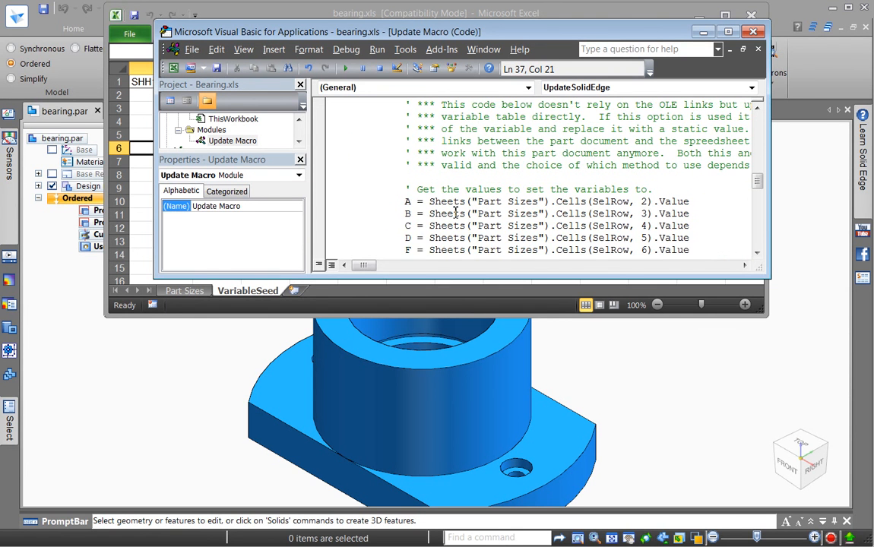
{"action": "left_click", "coordinate": [407, 202]}
{"action": "left_click_drag", "start_coordinate": [406, 202], "coordinate": [693, 202]}
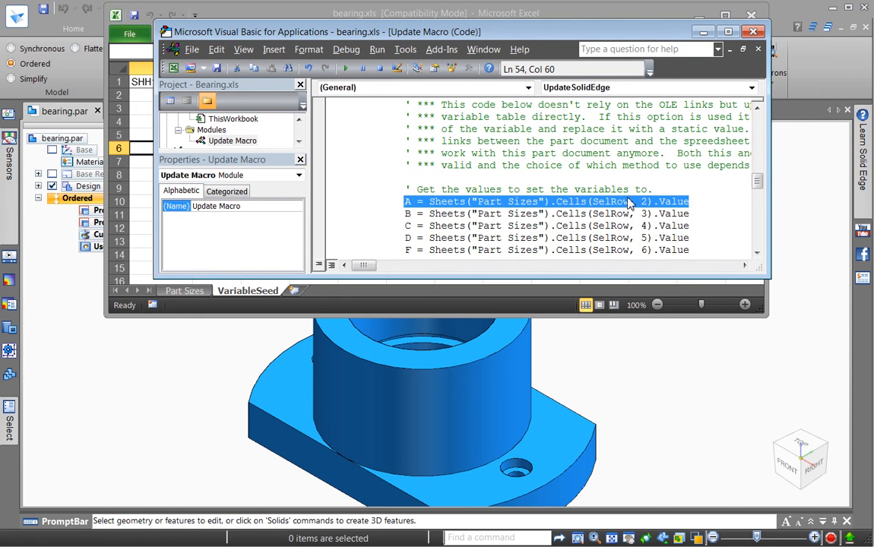
Step: Examine the macro code that connects to Solid Edge, checks the active document and sets the variables with Vars.Edit calls
{"action": "scroll", "coordinate": [629, 200], "scroll_direction": "down", "scroll_amount": 5}
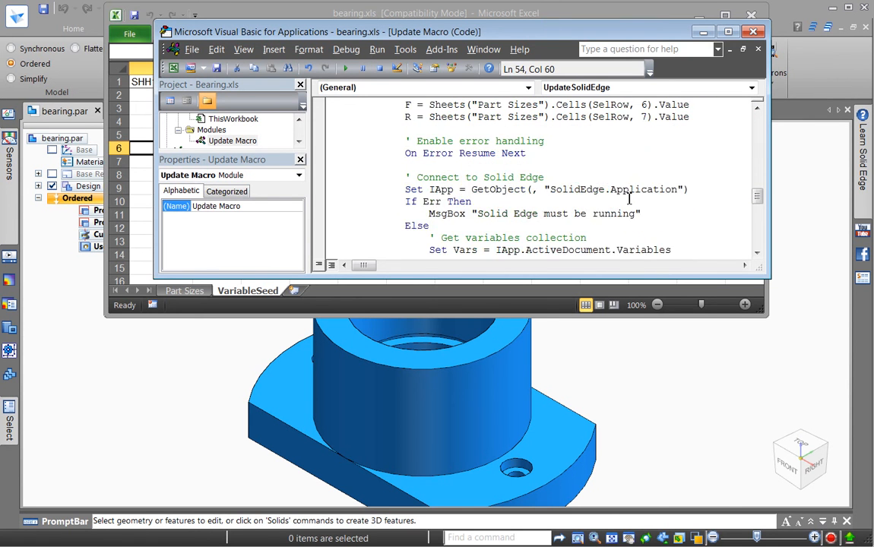
{"action": "left_click_drag", "start_coordinate": [406, 154], "coordinate": [694, 158]}
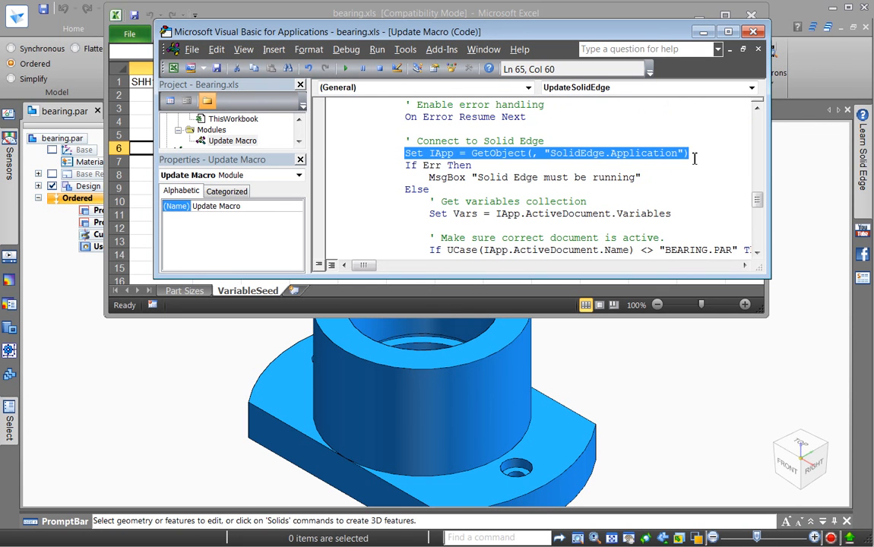
{"action": "left_click_drag", "start_coordinate": [484, 177], "coordinate": [627, 188]}
{"action": "scroll", "coordinate": [627, 188], "scroll_direction": "down", "scroll_amount": 2}
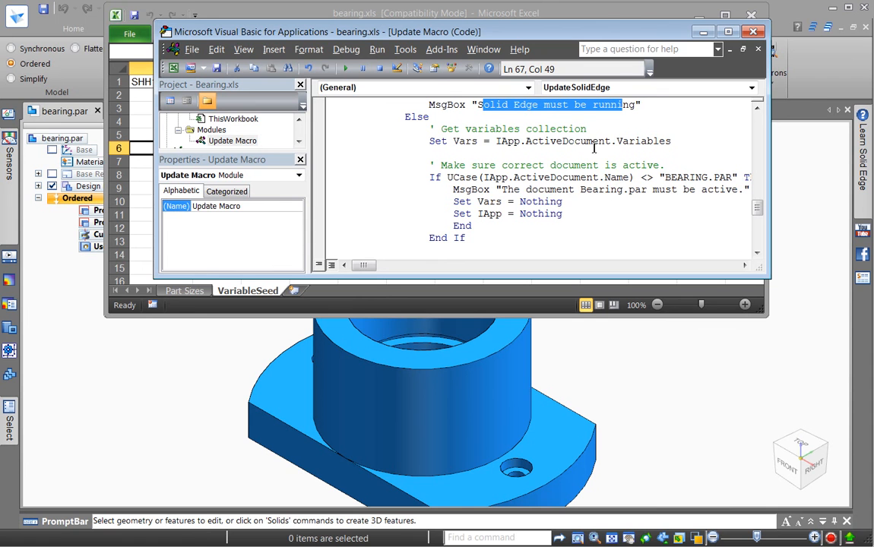
{"action": "scroll", "coordinate": [637, 147], "scroll_direction": "down", "scroll_amount": 4}
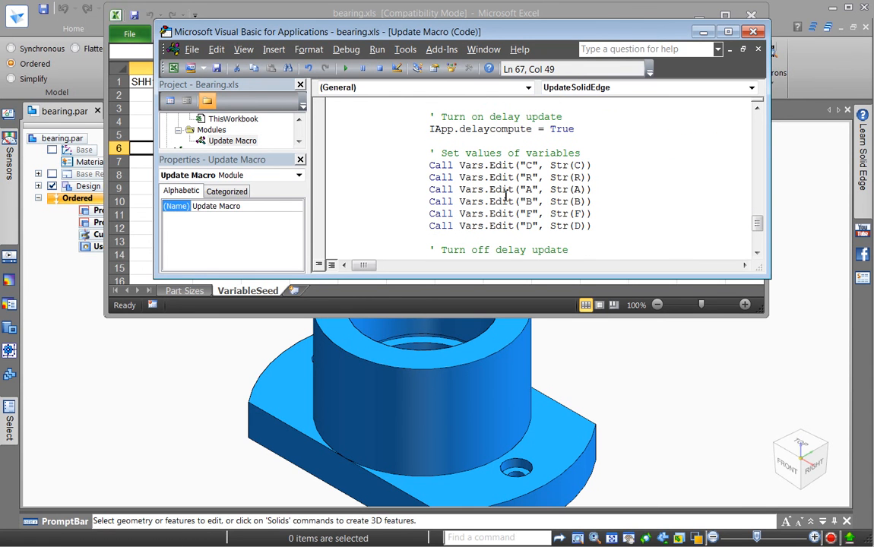
Step: Close the Visual Basic editor and update the part from the Part Sizes sheet to SHH0616T, SHH0816T and then SHH1224T
{"action": "left_click", "coordinate": [755, 32]}
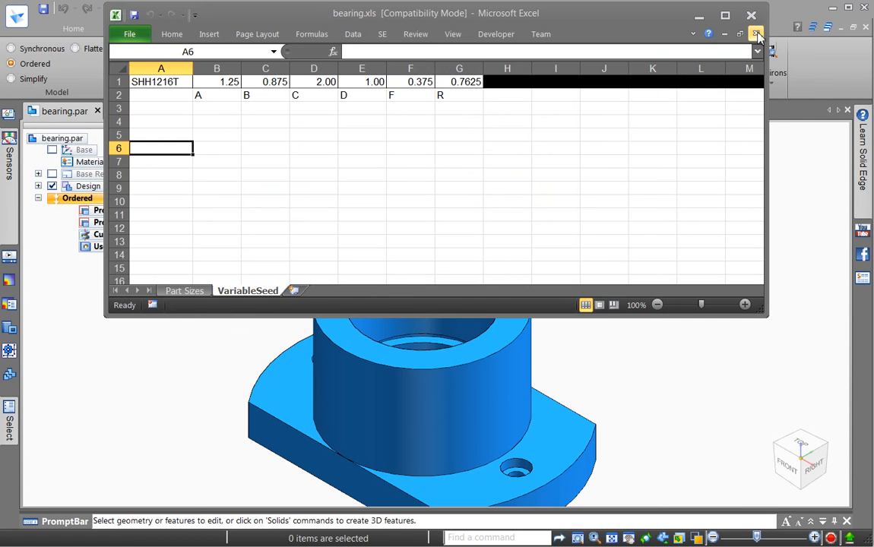
{"action": "left_click", "coordinate": [185, 291]}
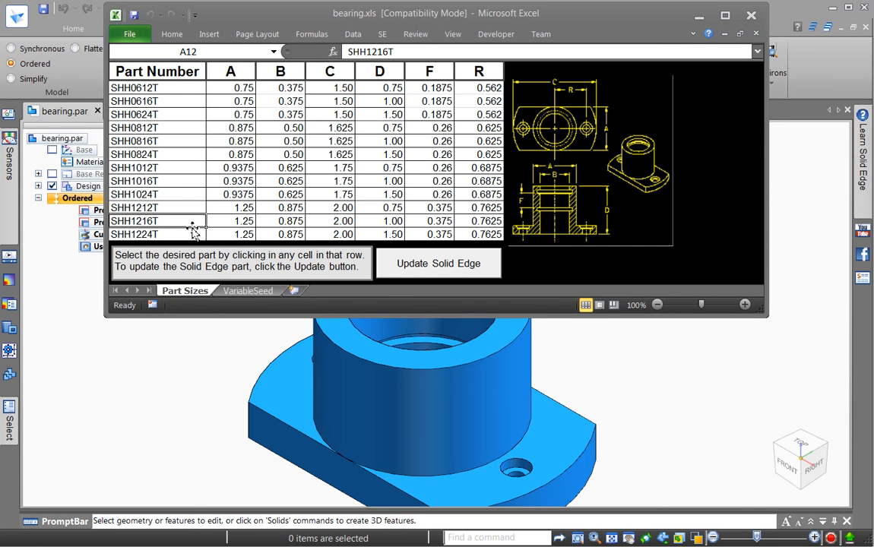
{"action": "left_click", "coordinate": [156, 100]}
{"action": "left_click", "coordinate": [409, 266]}
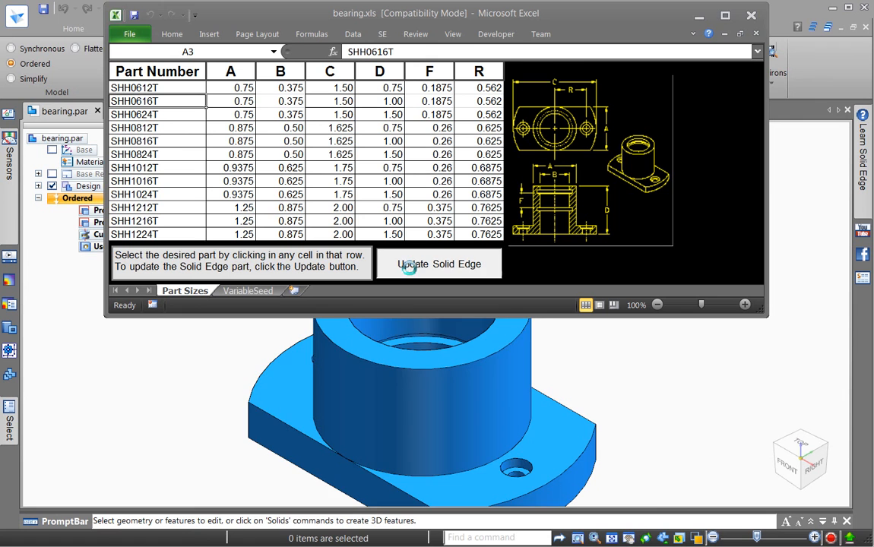
{"action": "left_click", "coordinate": [146, 141]}
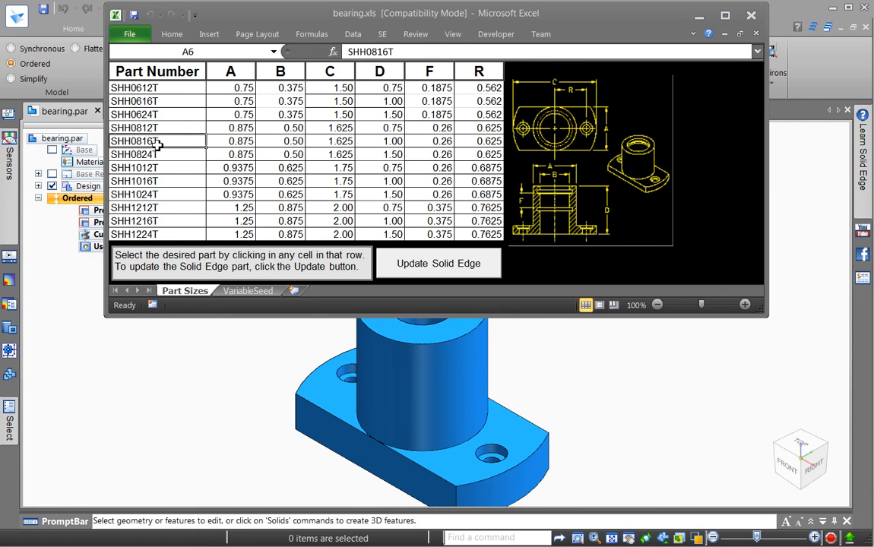
{"action": "left_click", "coordinate": [403, 266]}
{"action": "left_click", "coordinate": [173, 232]}
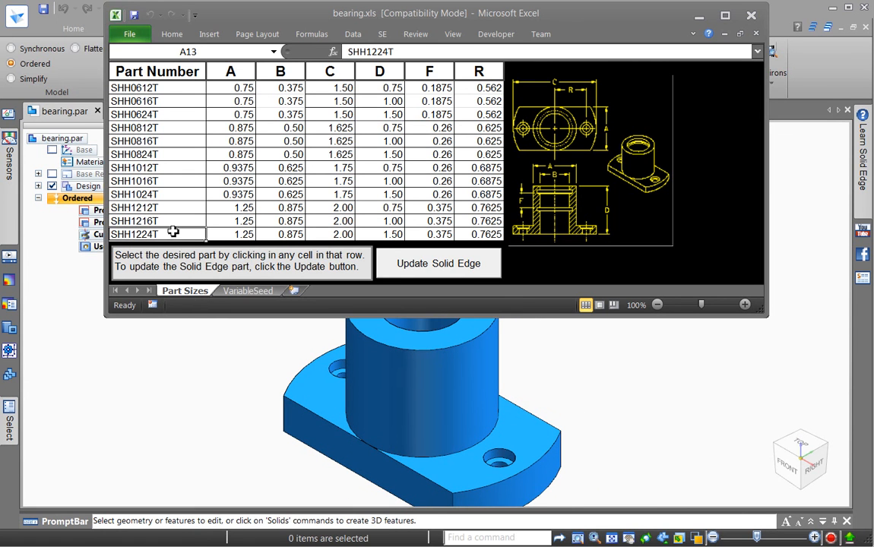
{"action": "left_click", "coordinate": [392, 267]}
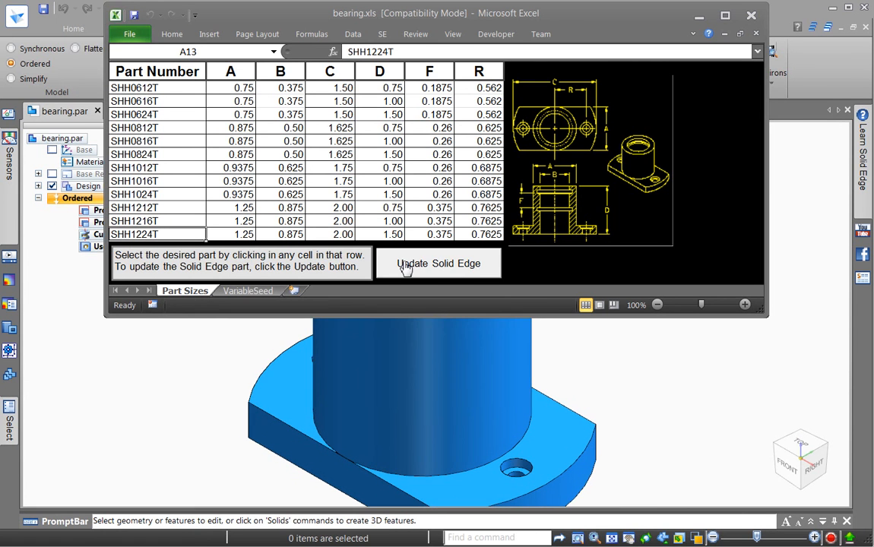
Step: Switch to Solid Edge and review the rules and formulas of the bearing variables in the Variable Table, then close it
{"action": "left_click", "coordinate": [582, 372]}
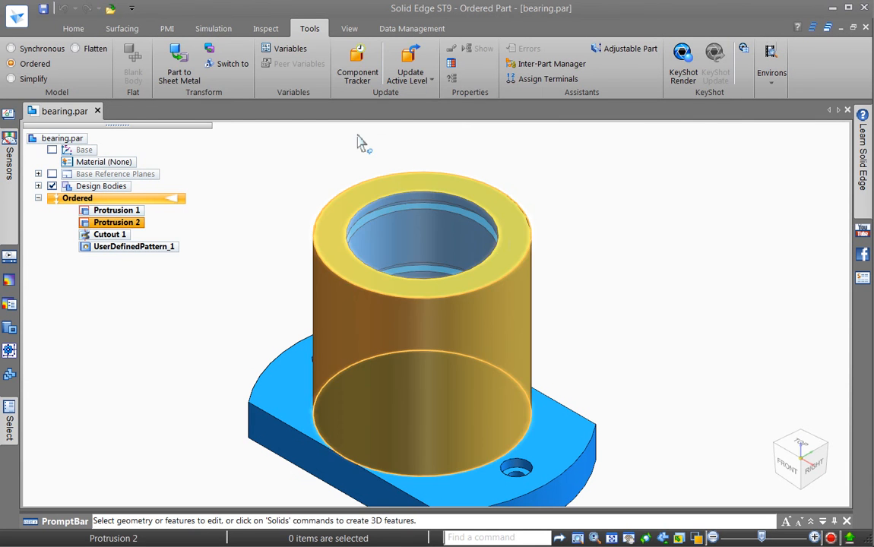
{"action": "left_click", "coordinate": [285, 49]}
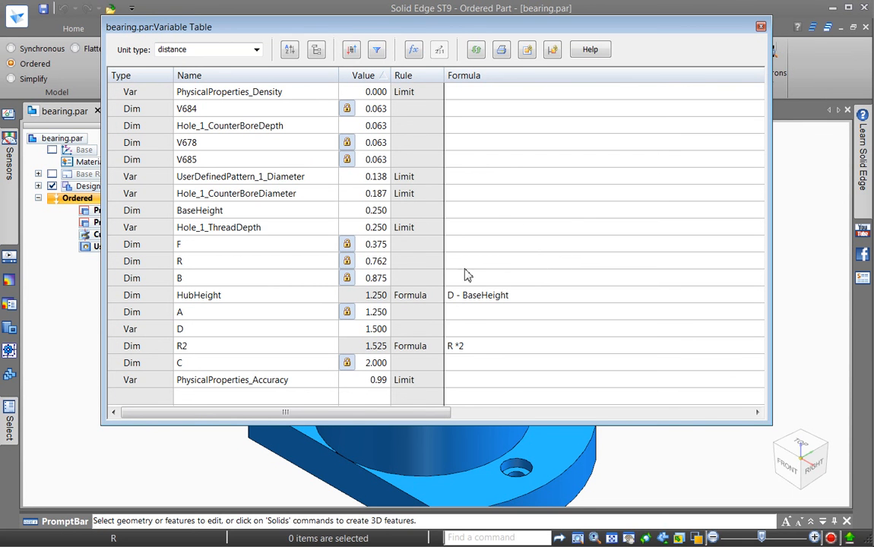
{"action": "left_click", "coordinate": [761, 26]}
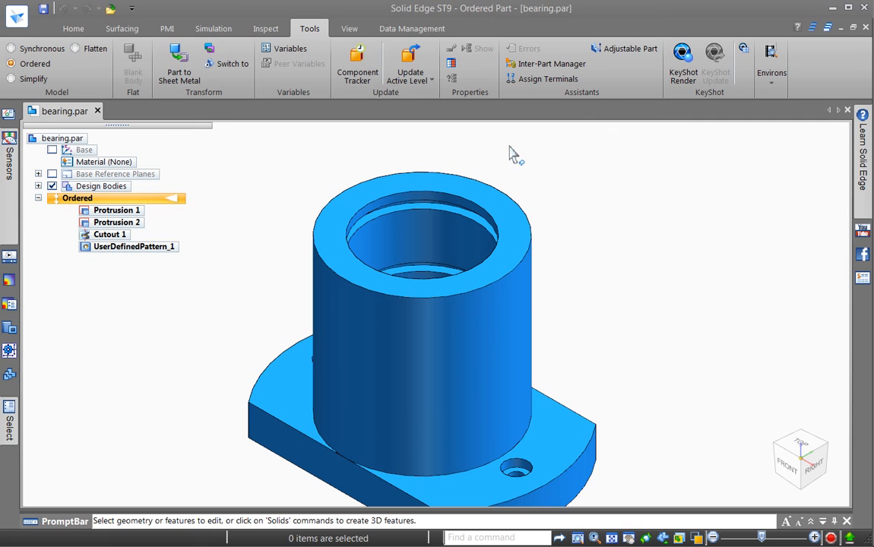
{"action": "left_click", "coordinate": [416, 81]}
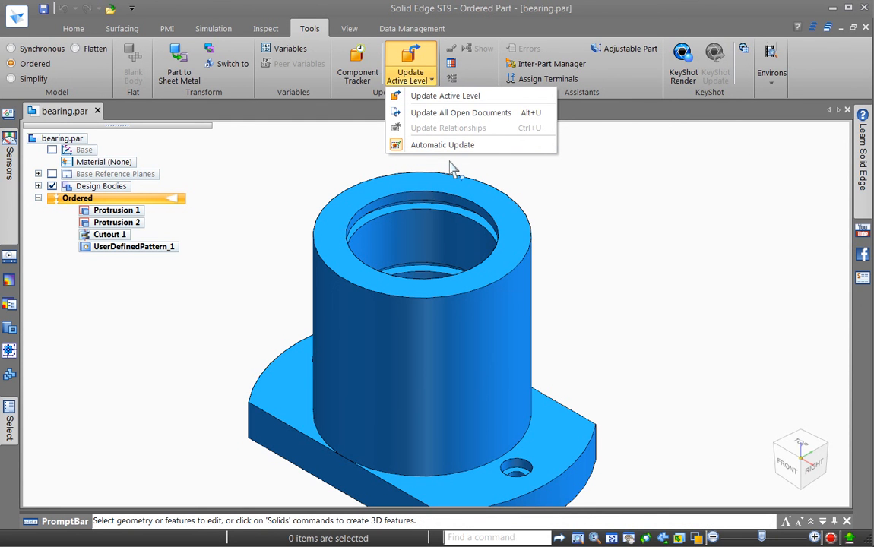
{"action": "left_click", "coordinate": [451, 169]}
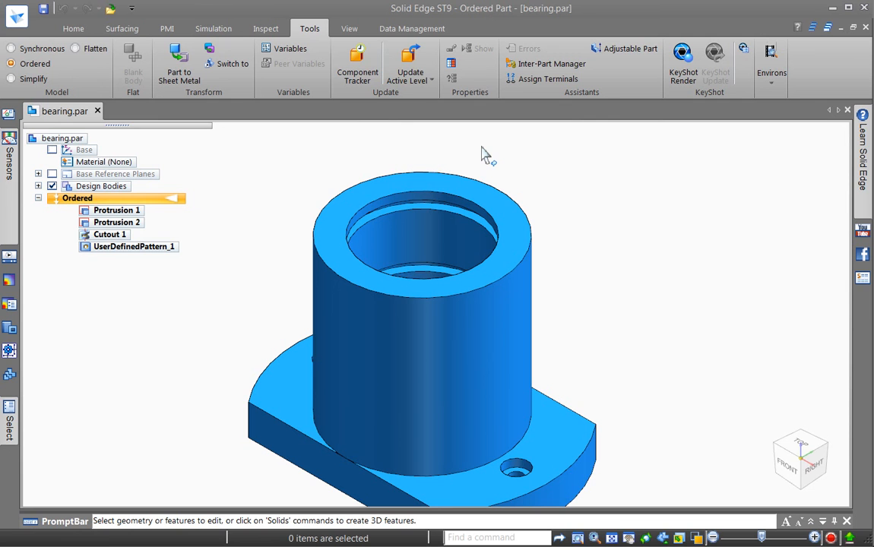